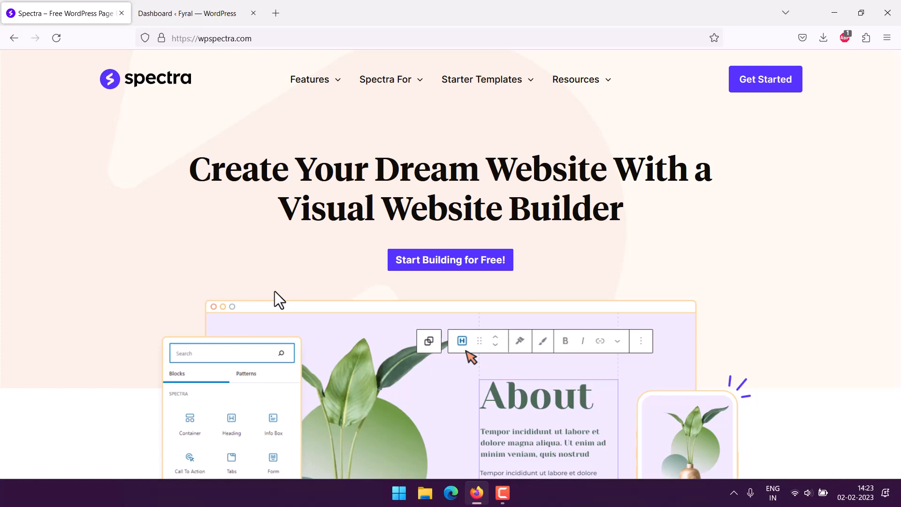
Switch to the WordPress dashboard and search the plugin directory for "spectra"
click(213, 15)
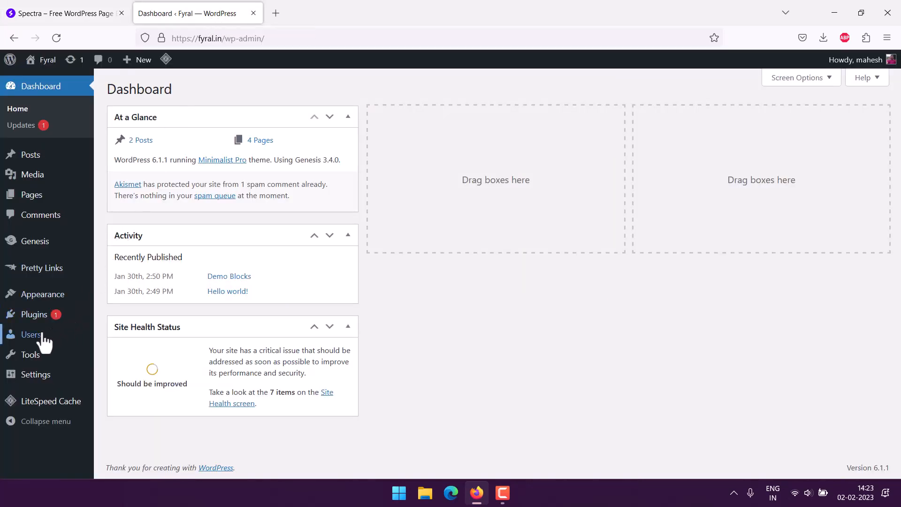
mouse_move(18, 323)
click(104, 334)
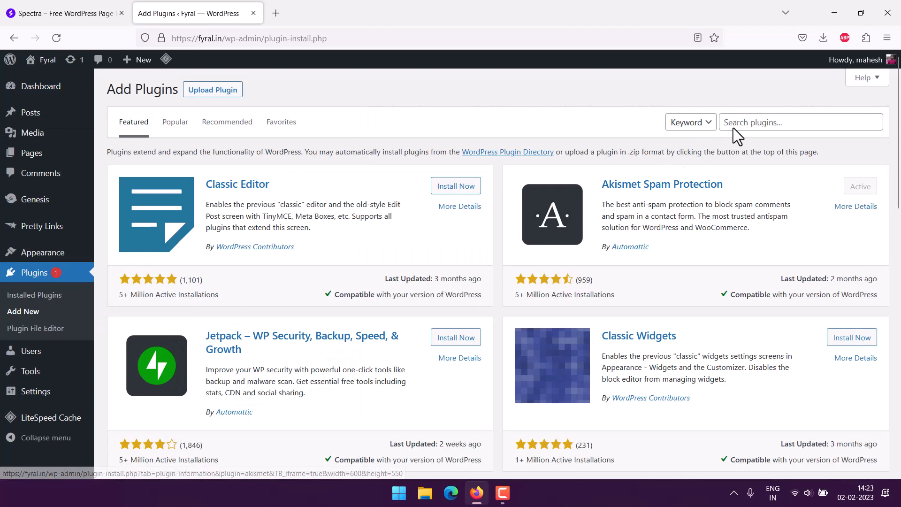
click(735, 124)
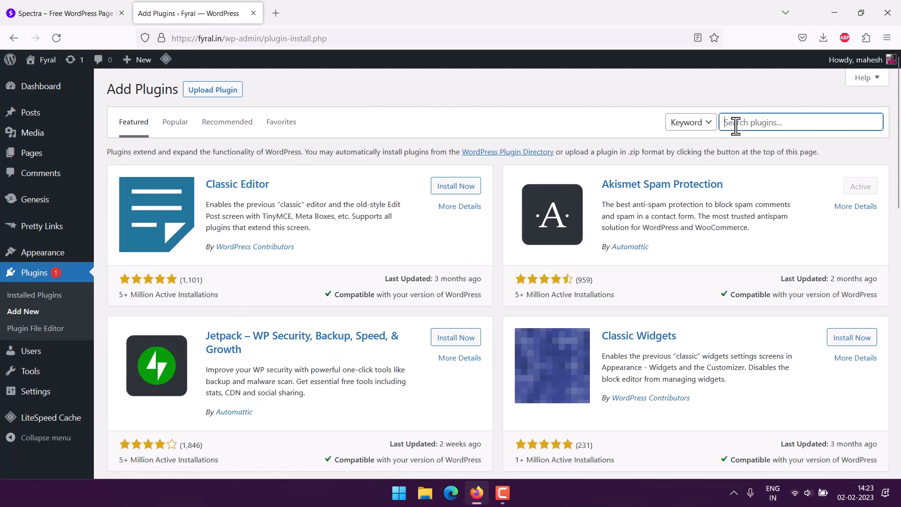
text(spectra)
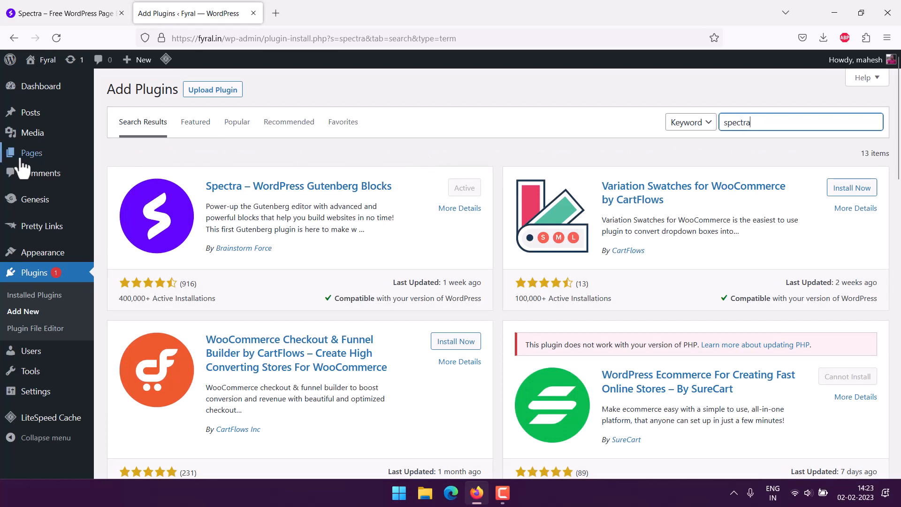
Open the Sample page from the site's page list for editing in the block editor
click(111, 153)
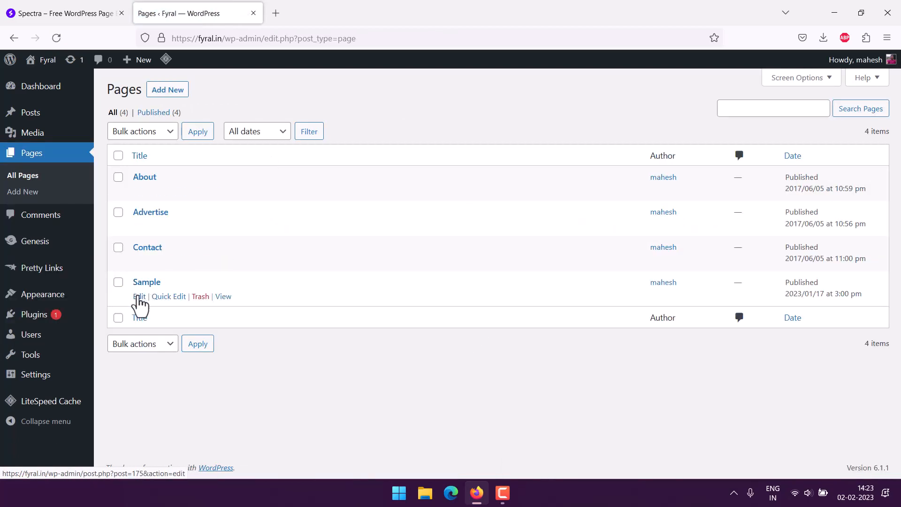
click(141, 295)
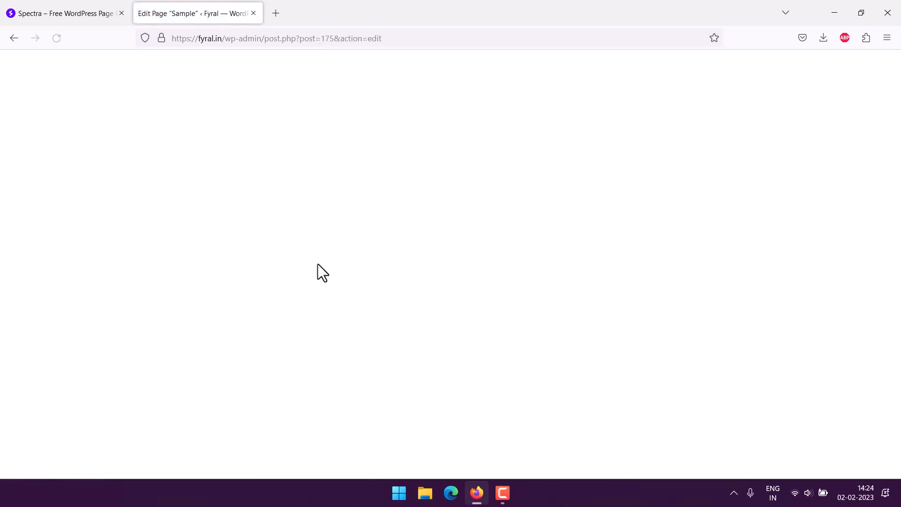
click(455, 259)
Start a new line after the page's last paragraph and insert a Spectra Tabs block there from the full block library
scroll(455, 259, down, 8)
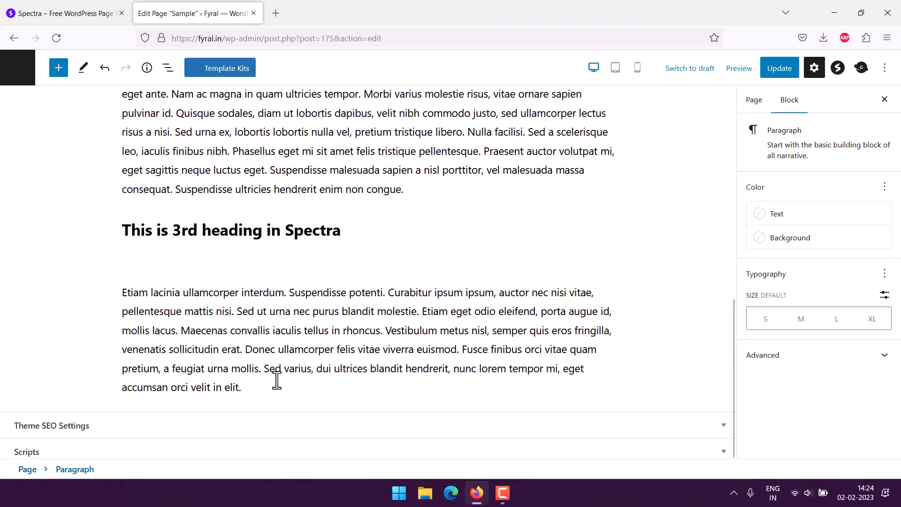
click(278, 386)
key(Return)
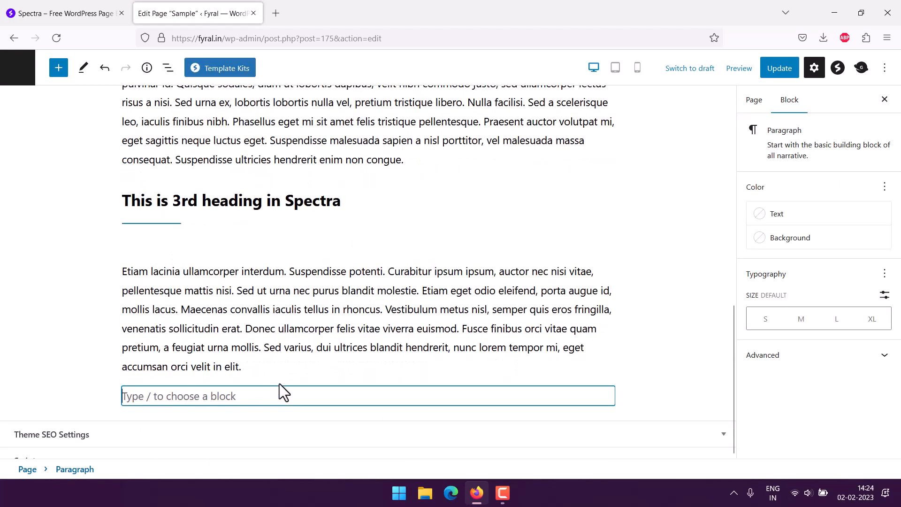
click(607, 394)
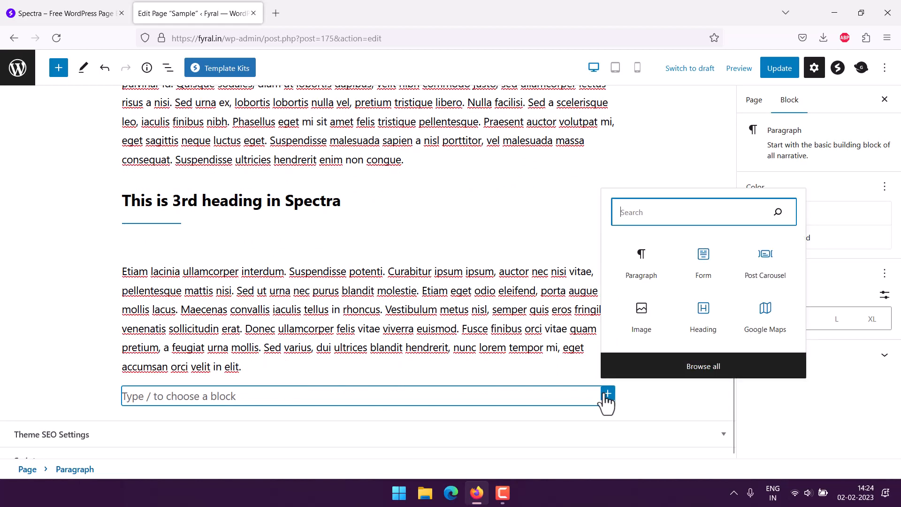
click(689, 371)
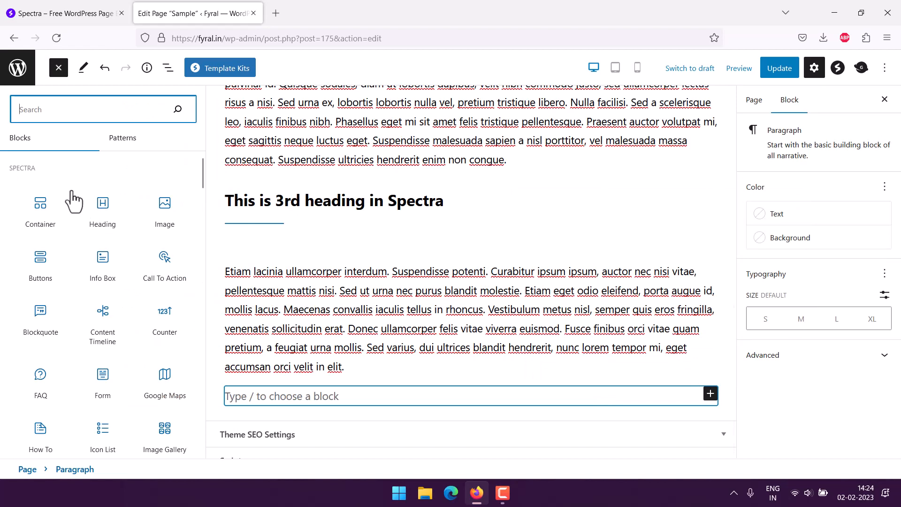
scroll(105, 197, down, 7)
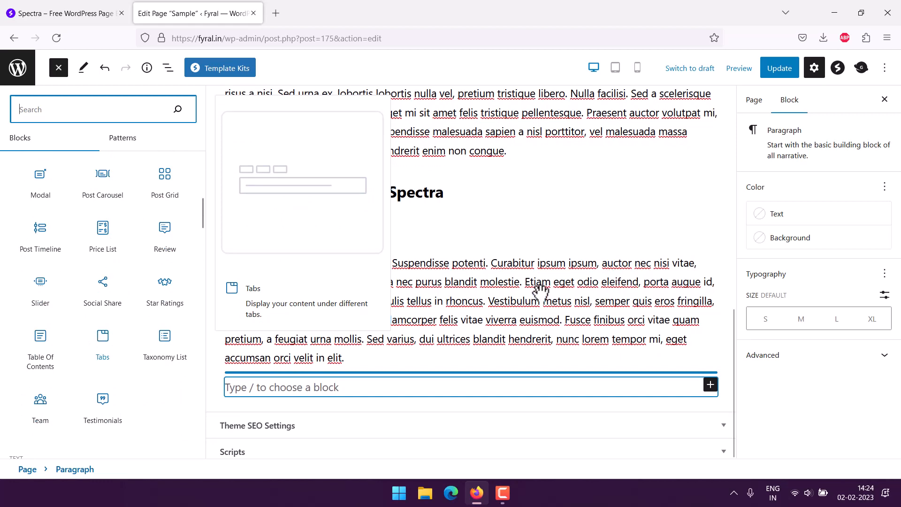
drag(539, 291, 539, 287)
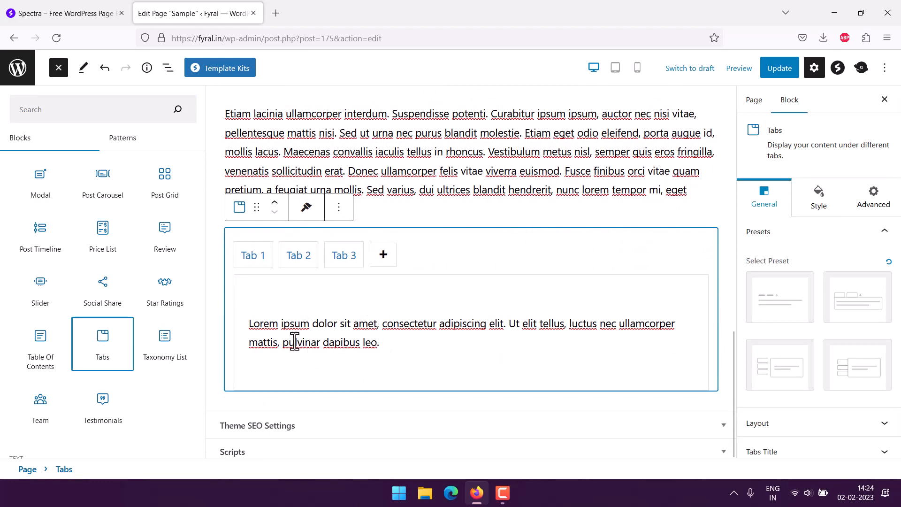
Move Tab 1 behind Tab 2 in the Tabs block and return it to the first place
click(397, 345)
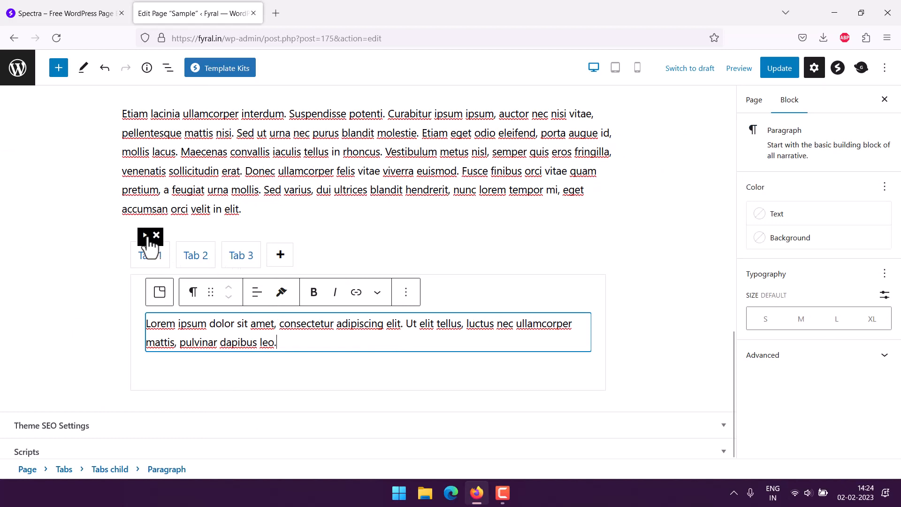
click(146, 236)
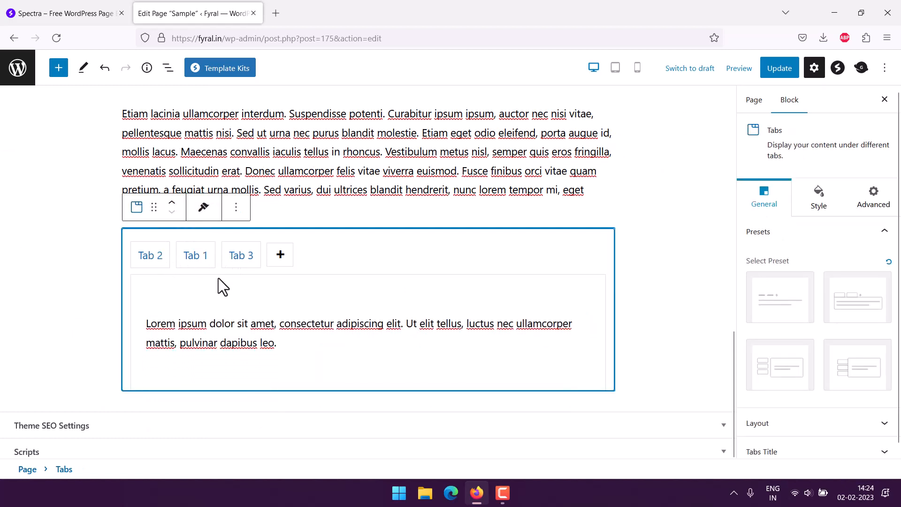
mouse_move(196, 255)
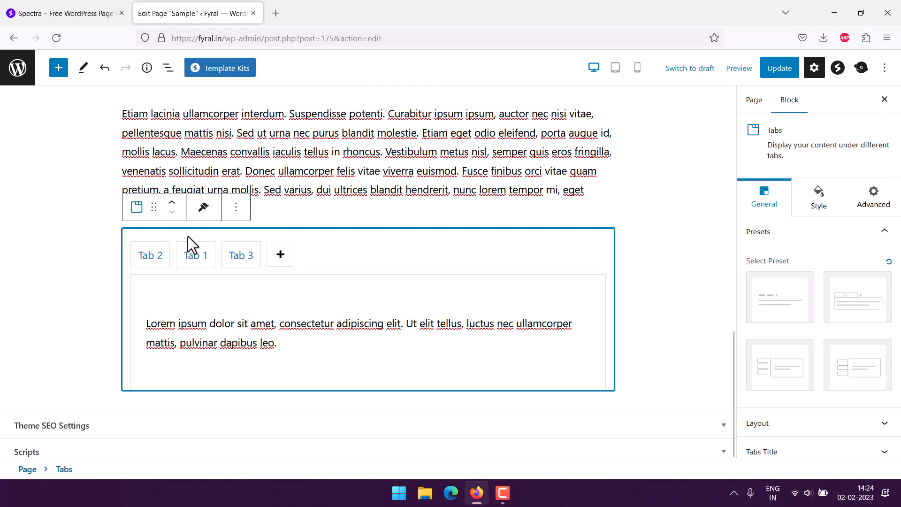
click(184, 235)
mouse_move(161, 256)
Try the four presets of the Tabs block in order, ending on the fourth one with joined vertical tabs
click(789, 310)
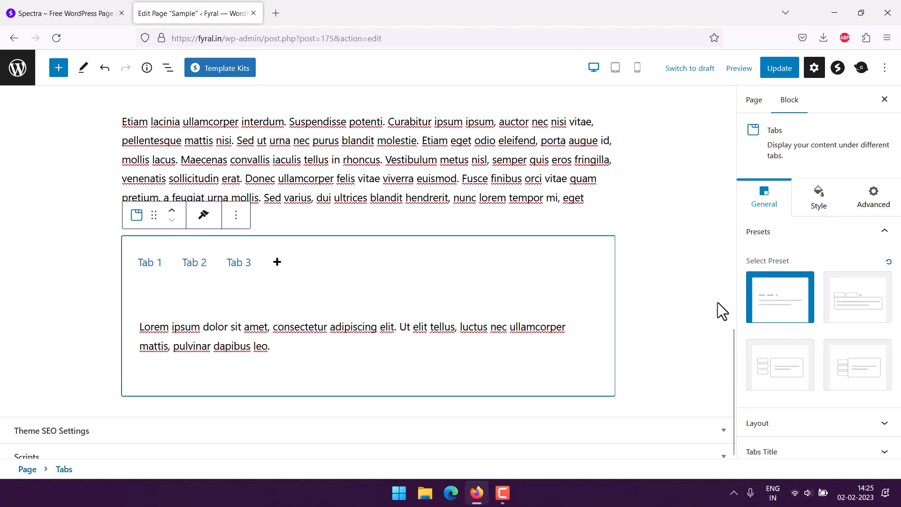
click(865, 314)
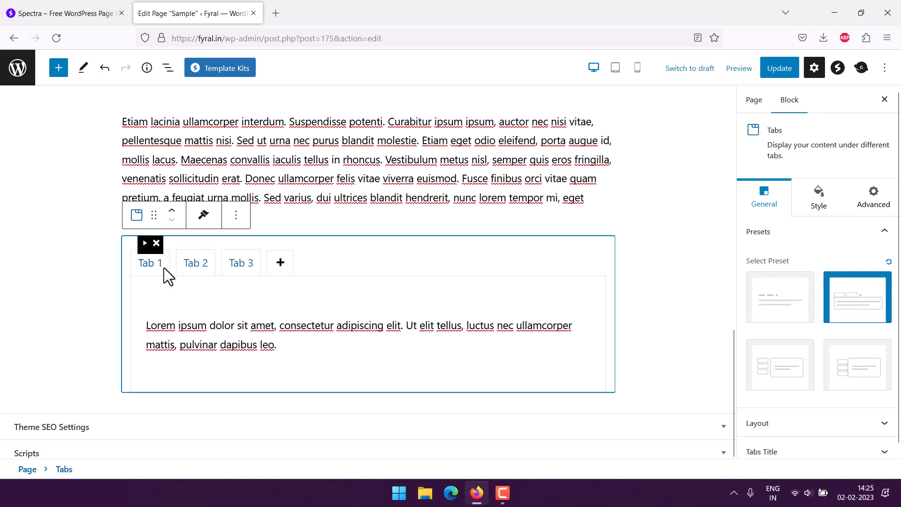
click(776, 373)
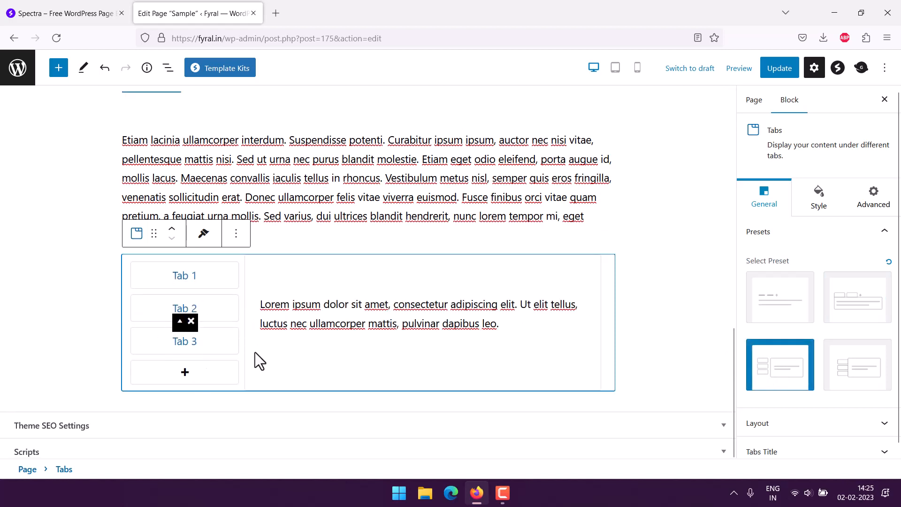
click(838, 370)
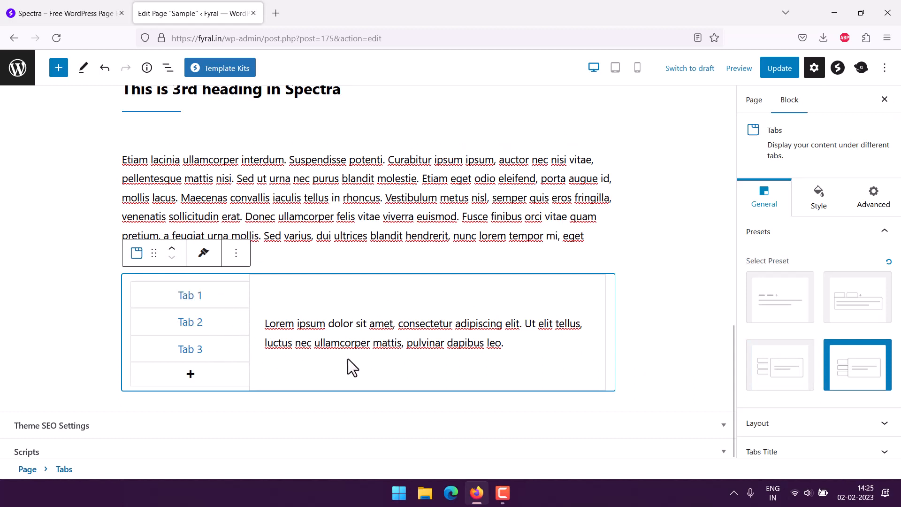
Try the Vertical Style 6 and Vertical Style 7 layouts on the Tabs block, and settle on Vertical Style 10
click(884, 423)
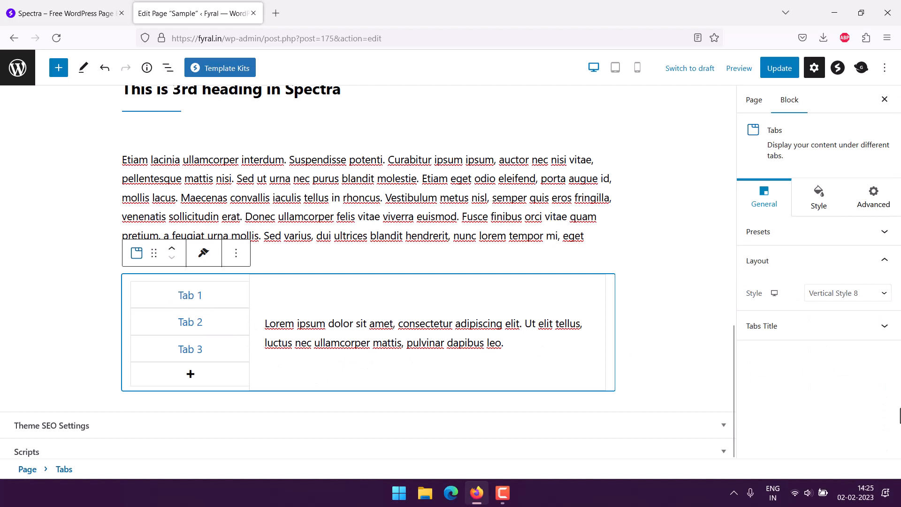
click(853, 296)
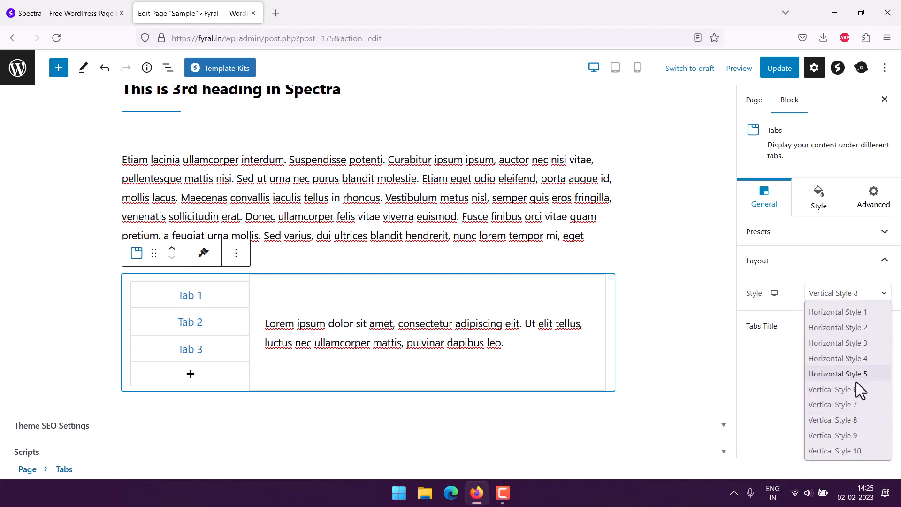
click(853, 390)
click(844, 296)
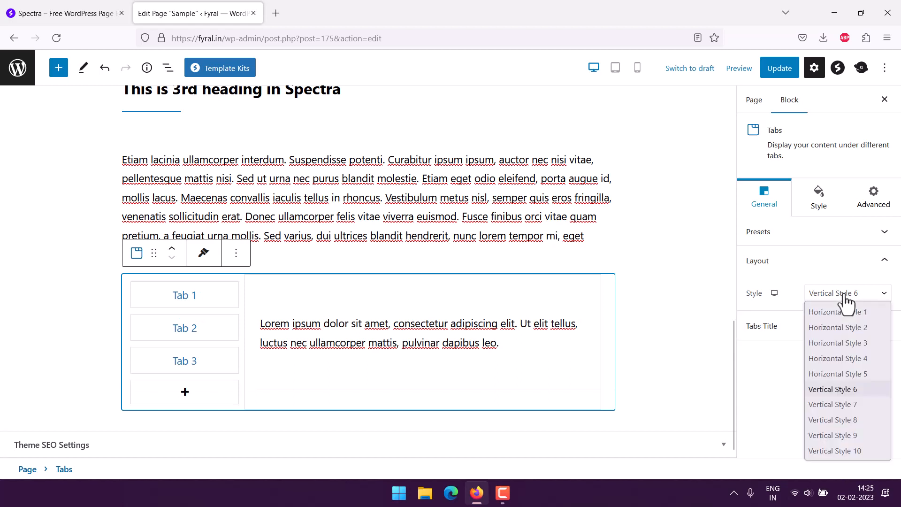
click(845, 402)
click(841, 300)
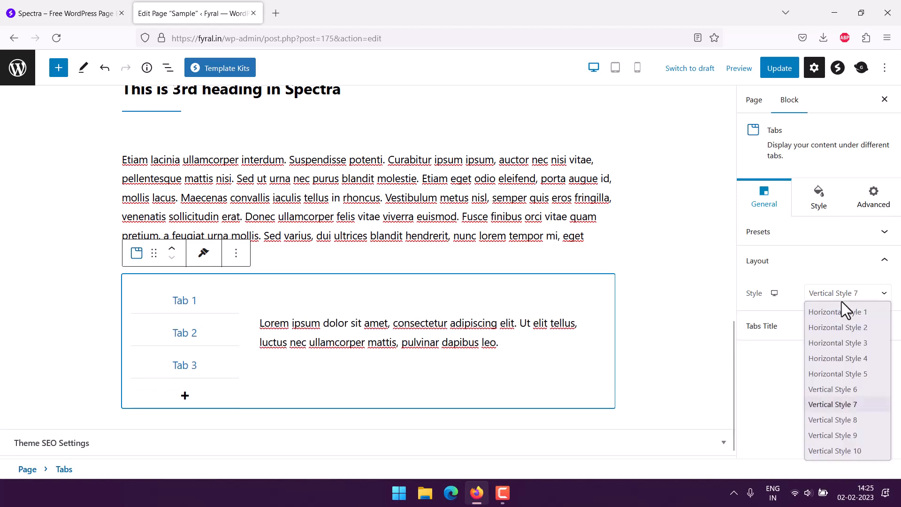
click(861, 449)
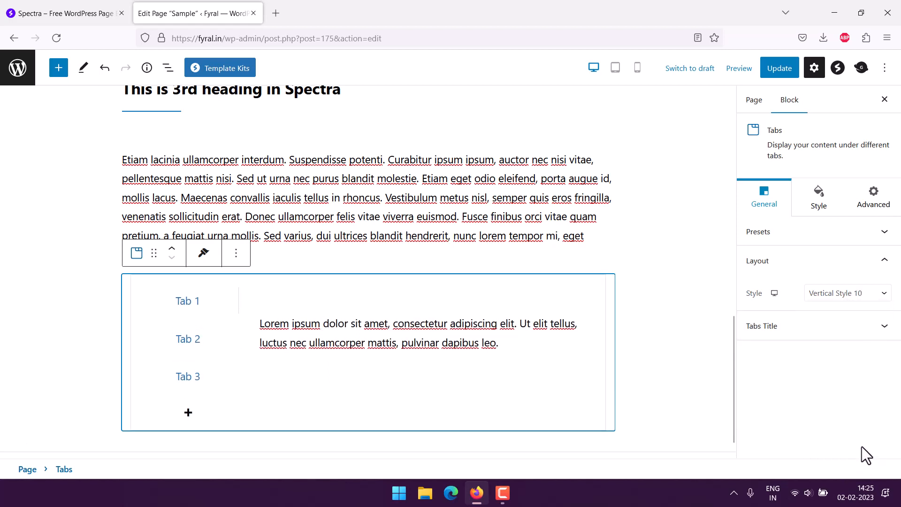
Choose Tab 1 as the initial open tab and try center and right tab alignment before returning to left
click(794, 330)
click(837, 319)
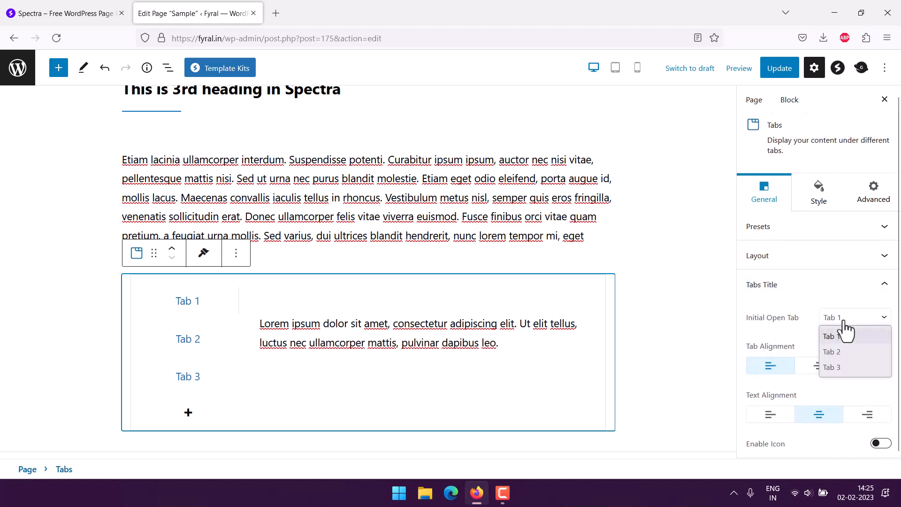
click(845, 335)
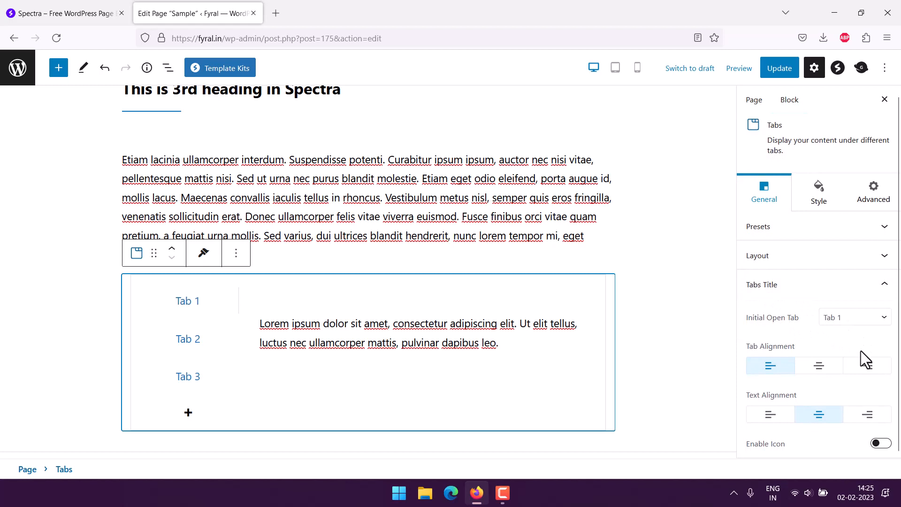
click(819, 370)
click(867, 368)
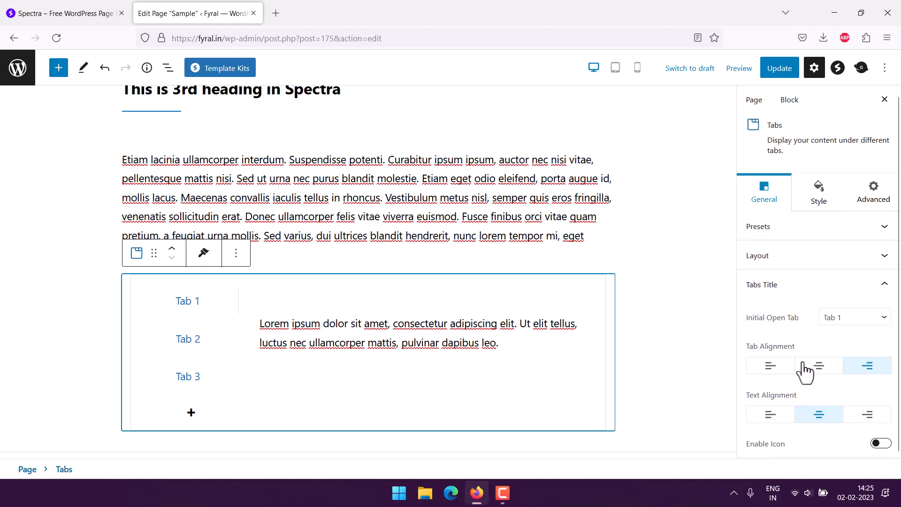
click(772, 368)
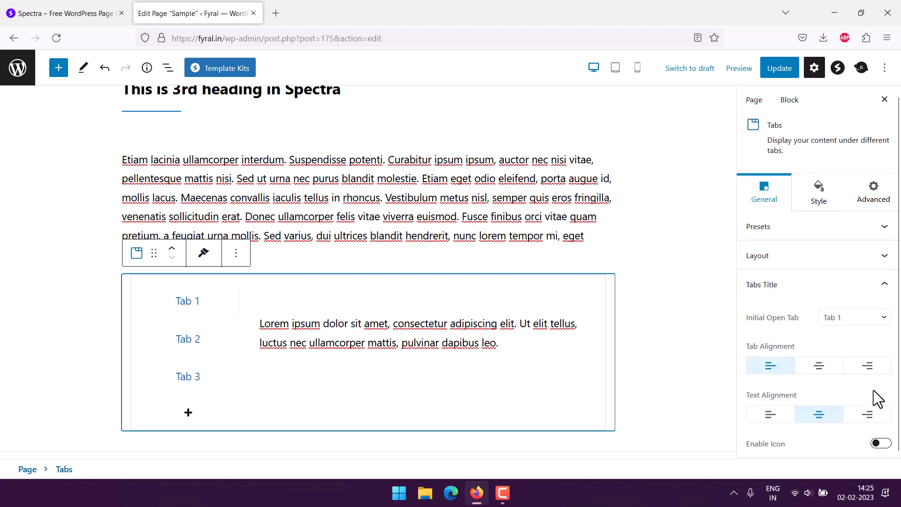
Enable icons for the tab titles and pick the asterisk icon from page 6 of the icon library
click(885, 445)
scroll(860, 398, down, 3)
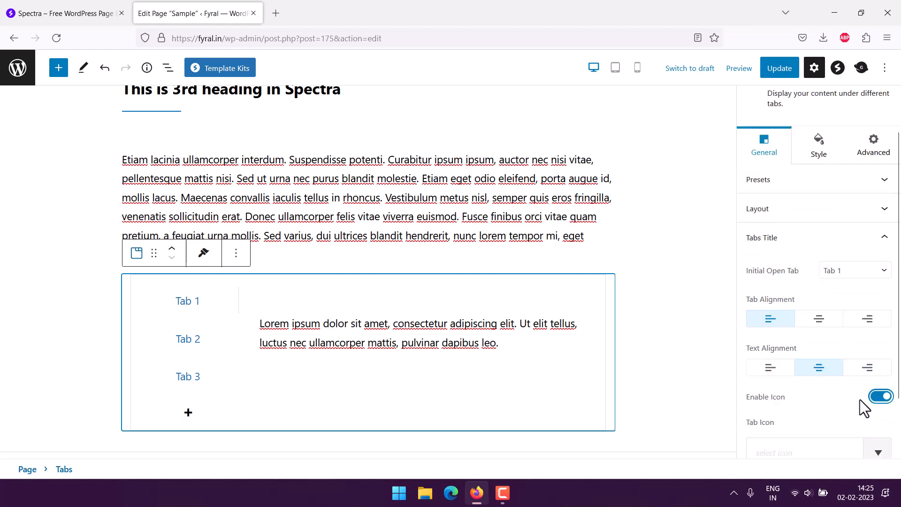
click(877, 386)
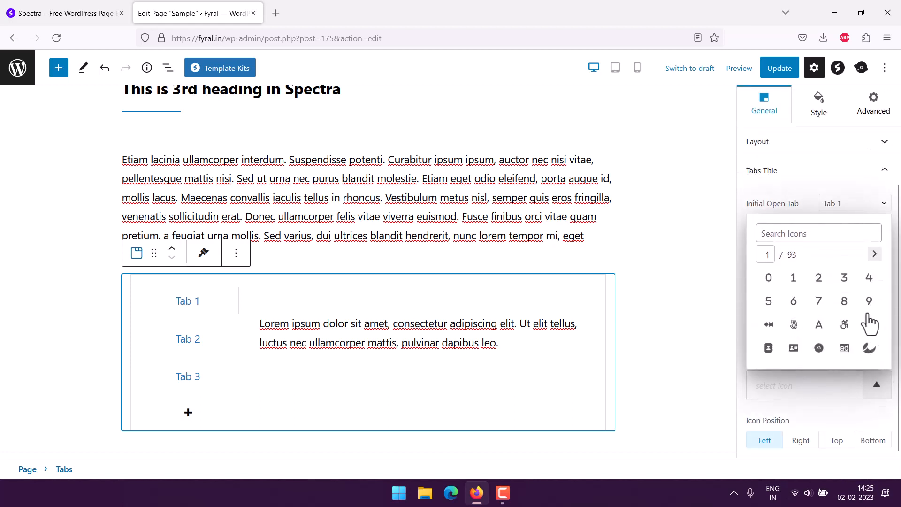
click(874, 255)
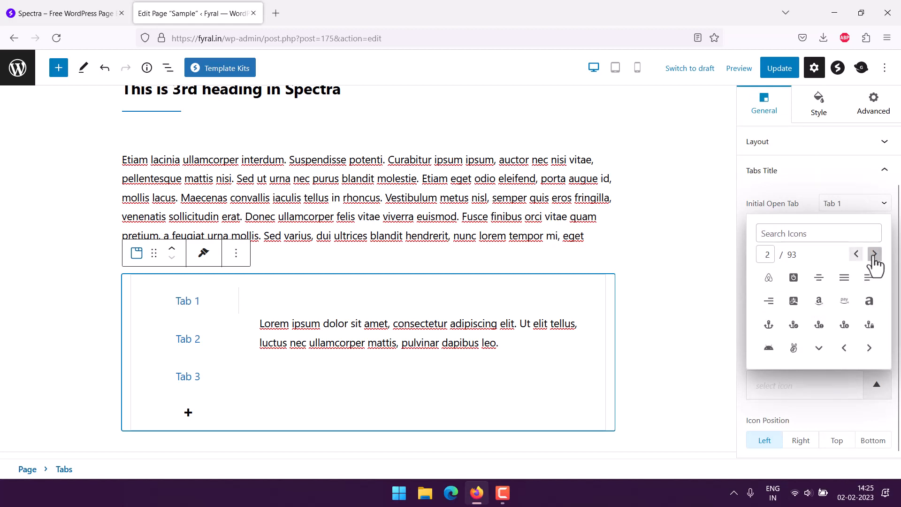
click(874, 254)
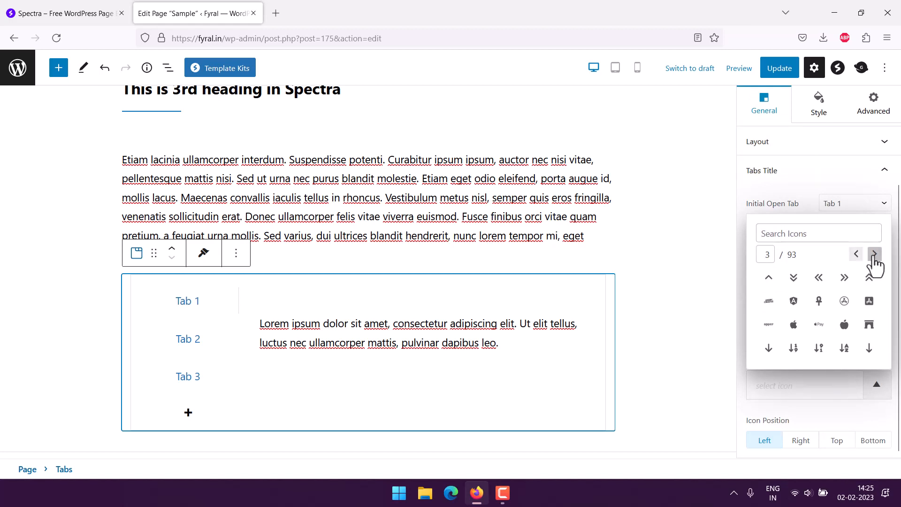
click(875, 255)
click(874, 255)
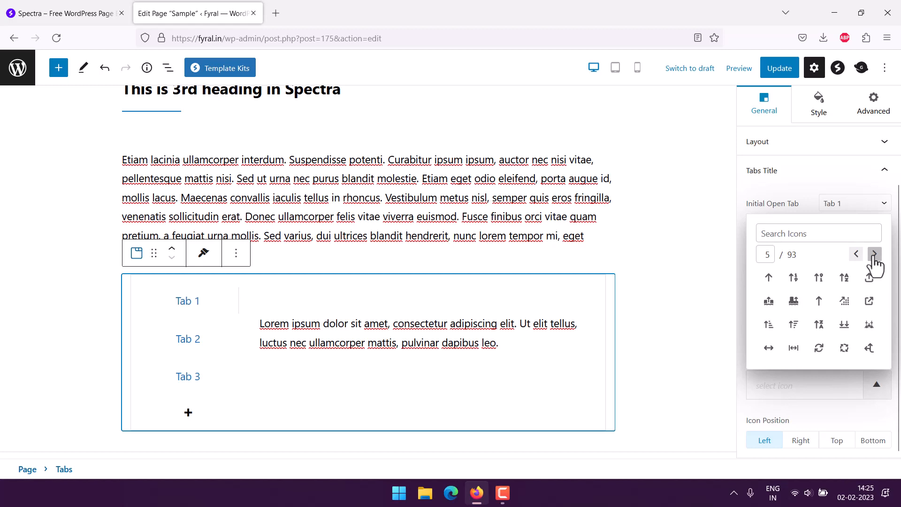
click(874, 254)
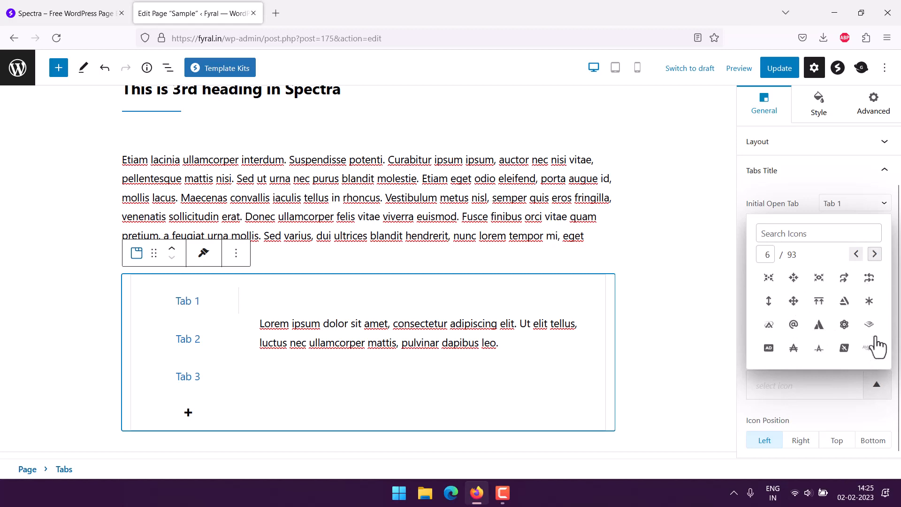
click(869, 302)
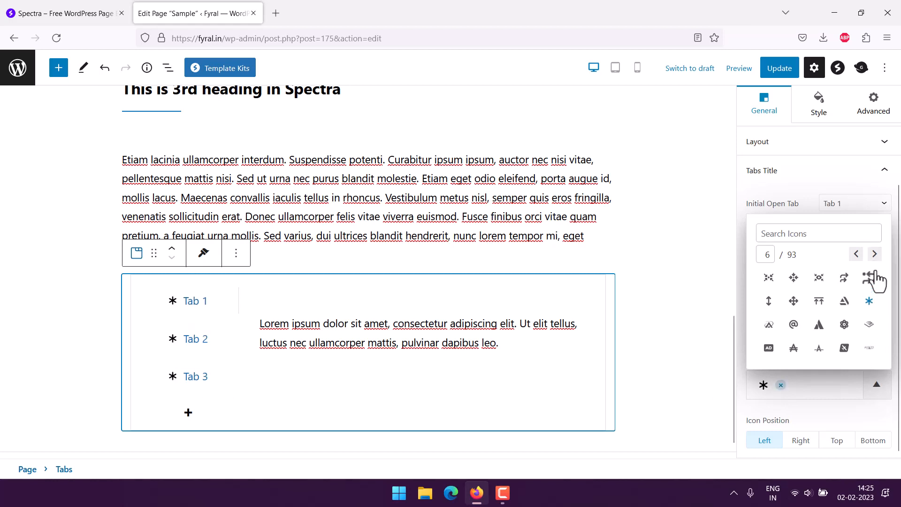
Change the tab icon to the bowling ball from page 11 of the icon library
click(875, 254)
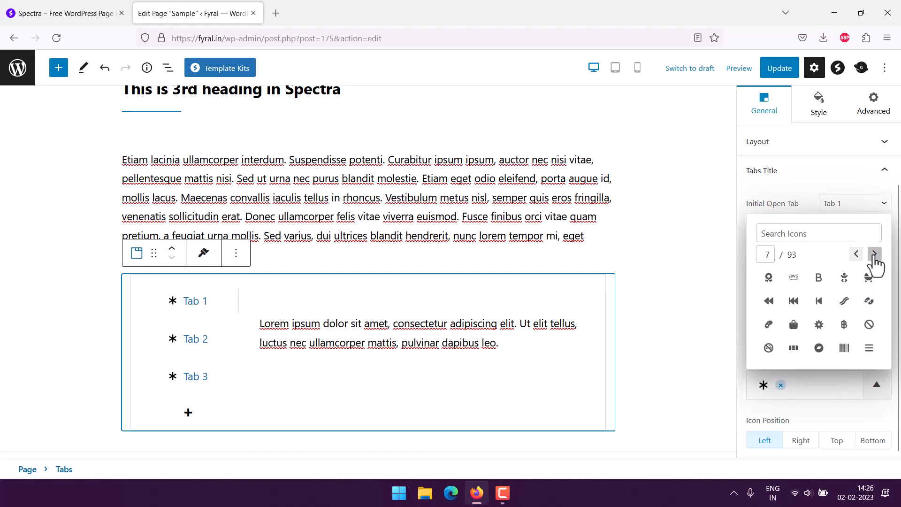
click(874, 254)
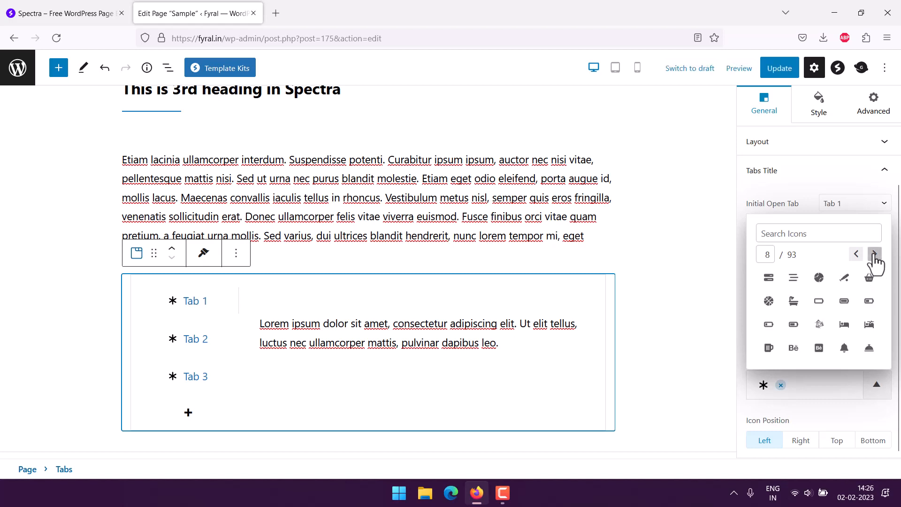
click(875, 255)
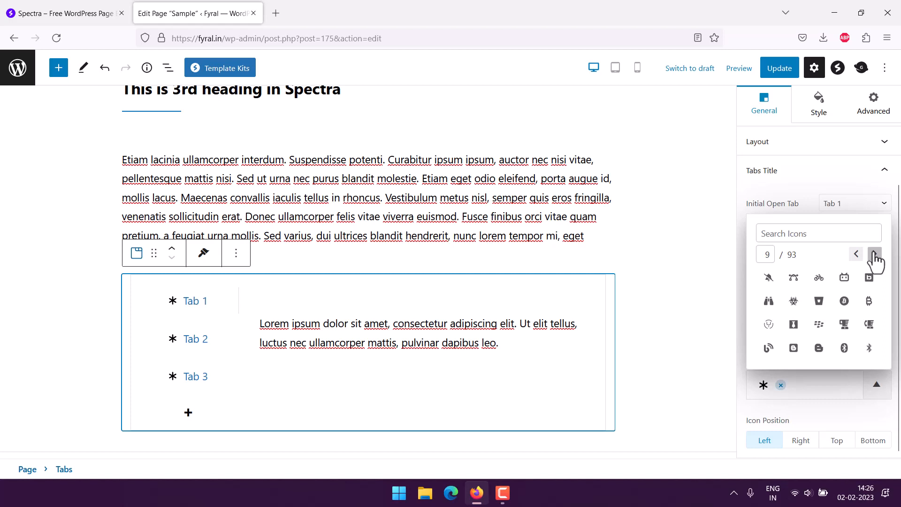
click(875, 254)
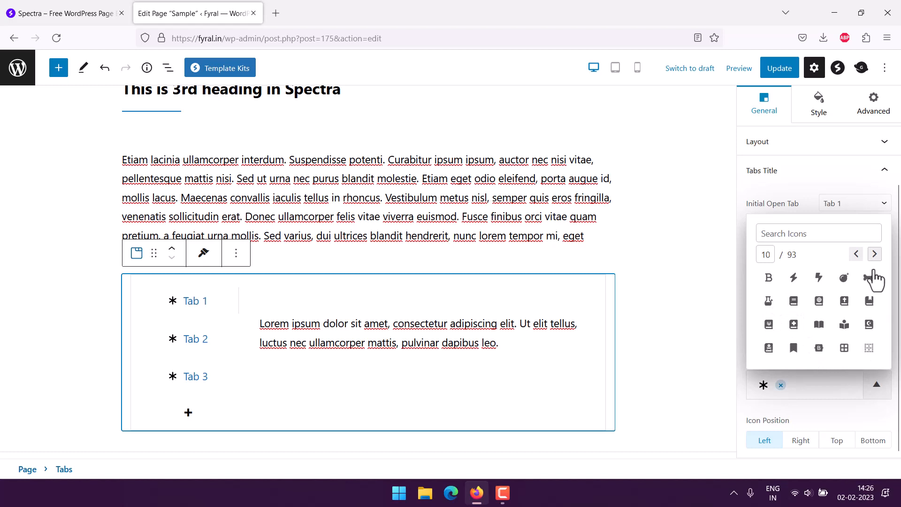
click(874, 254)
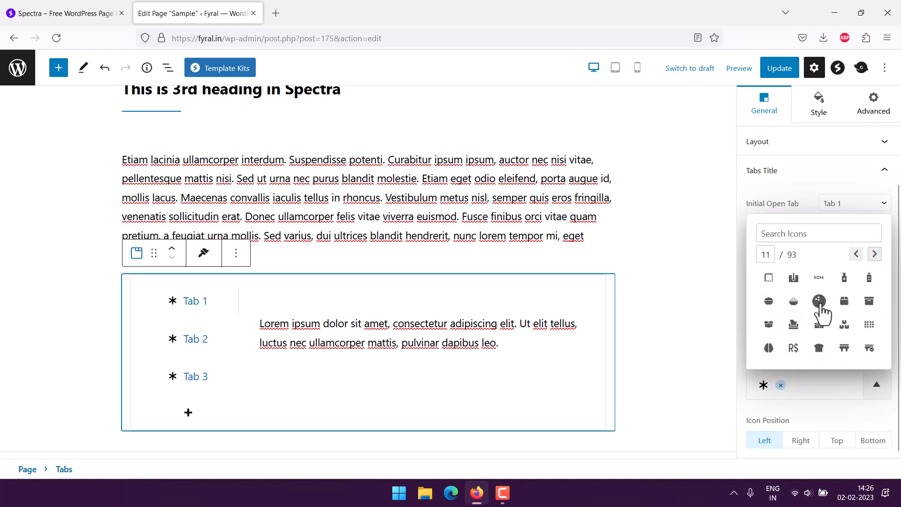
click(821, 302)
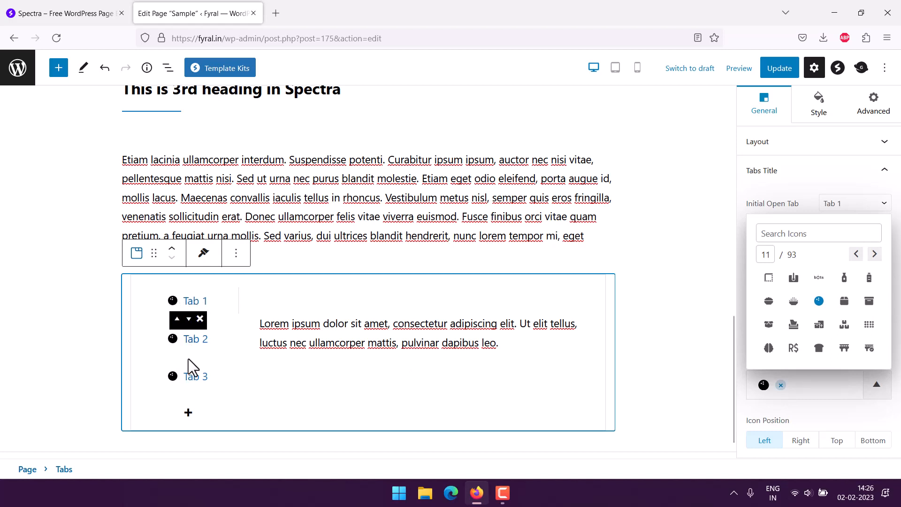
click(38, 306)
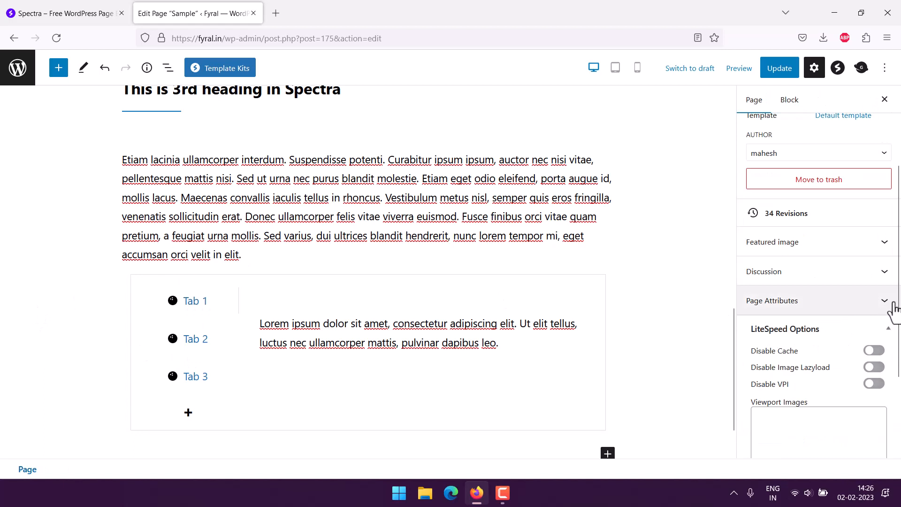
scroll(865, 261, down, 3)
click(448, 380)
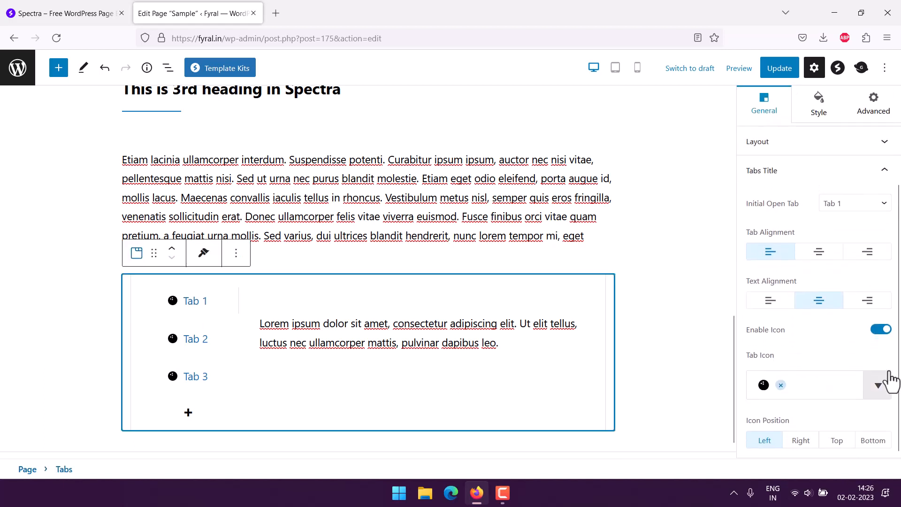
scroll(852, 356, up, 3)
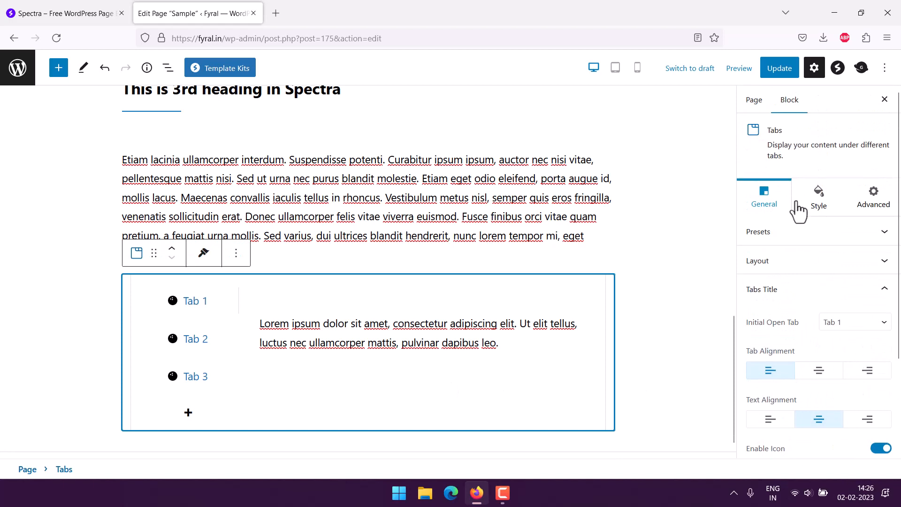
click(885, 295)
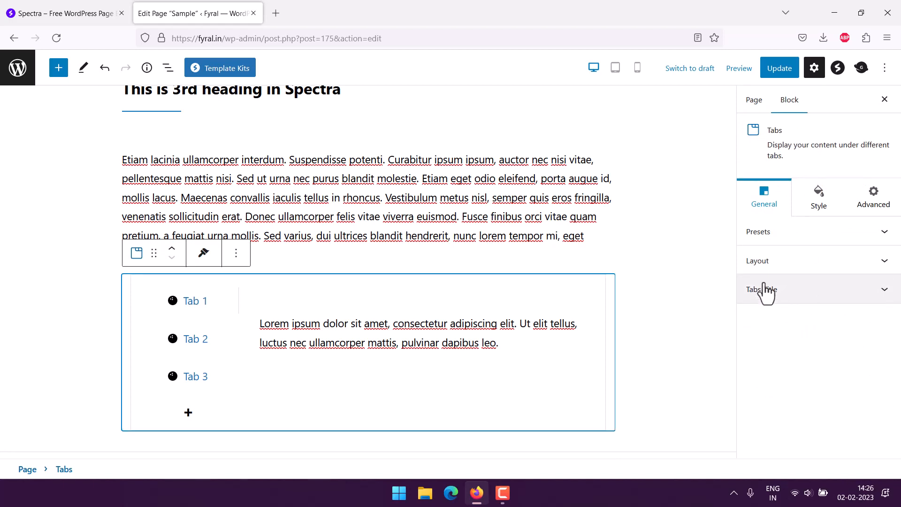
click(764, 241)
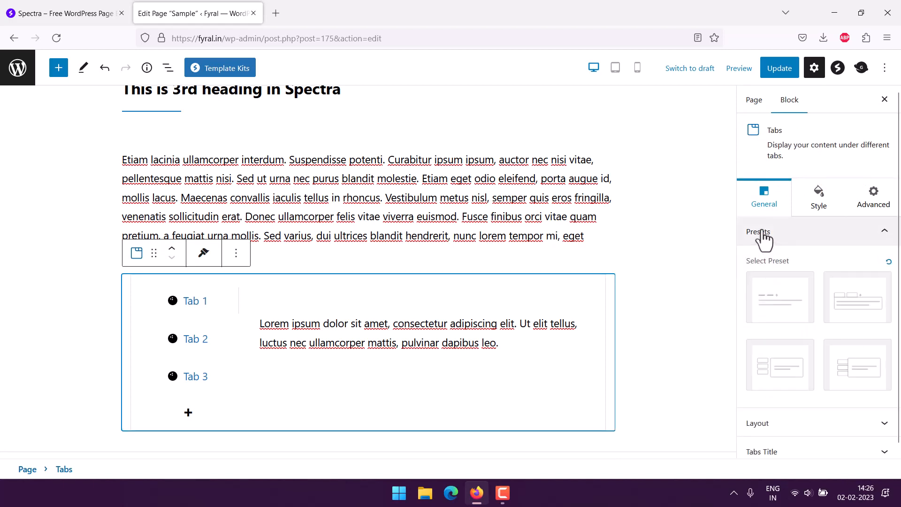
click(763, 235)
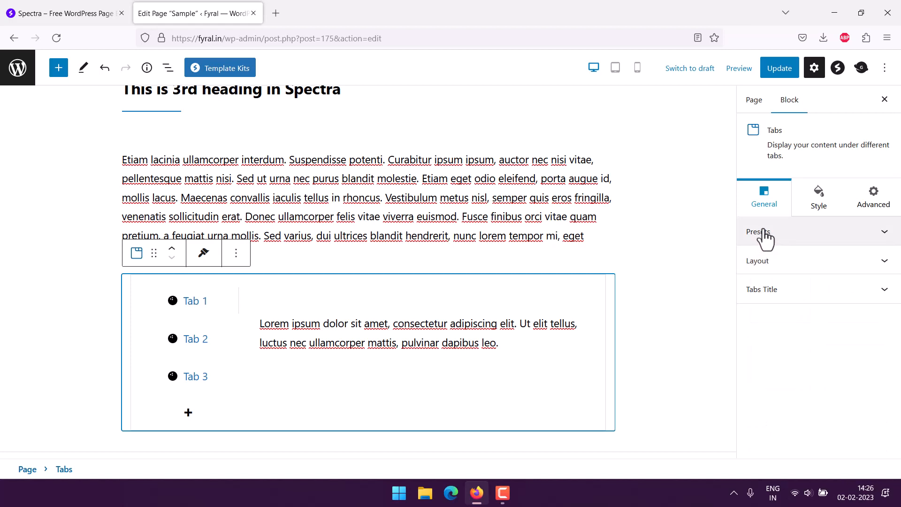
Update the Sample page and open its published version in a new browser tab
click(780, 70)
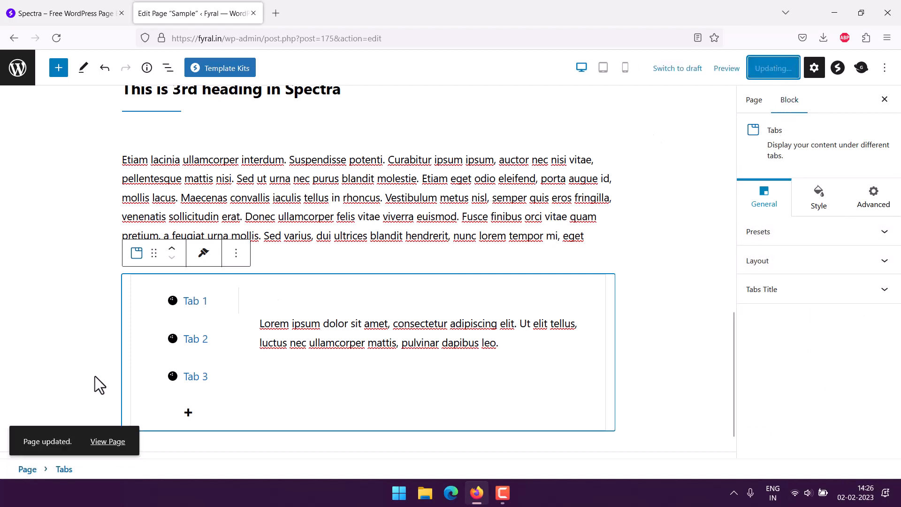
right_click(105, 441)
click(124, 259)
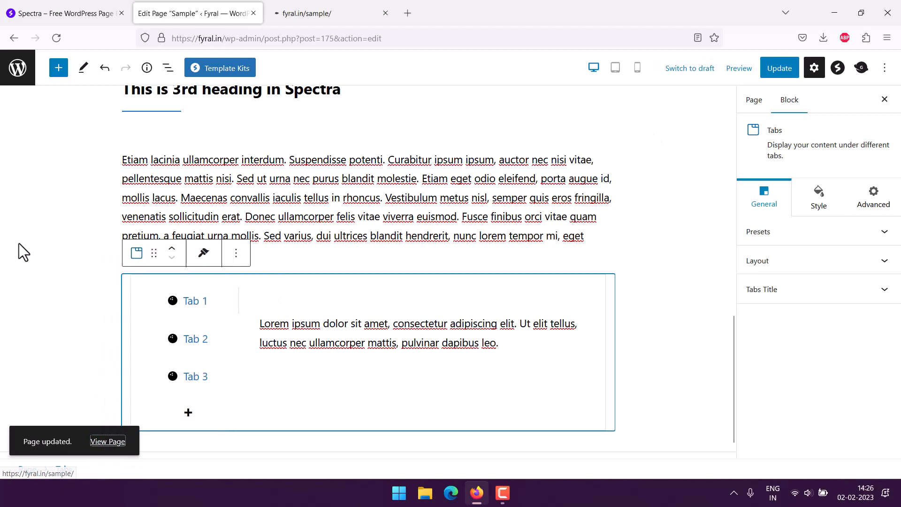
click(286, 12)
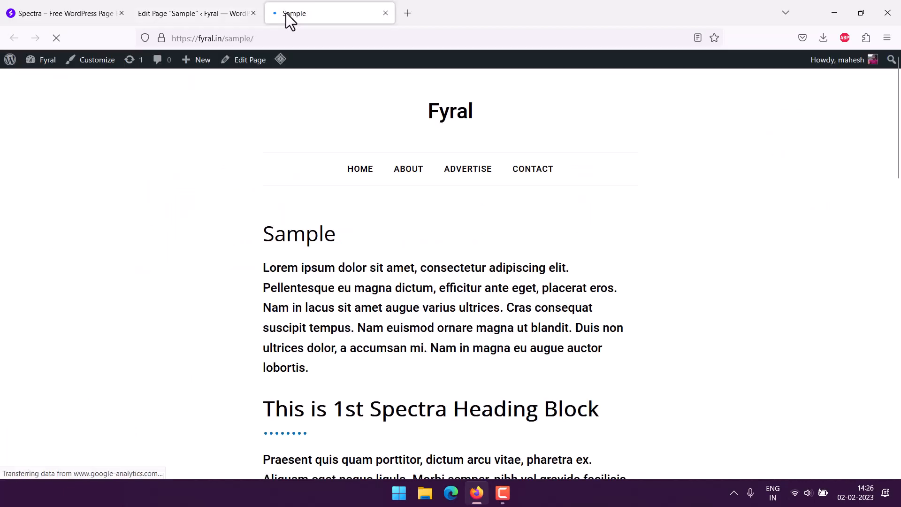
Check the Tabs block on the published page by opening Tab 2, Tab 3 and Tab 1 and examining their content text
scroll(211, 195, down, 20)
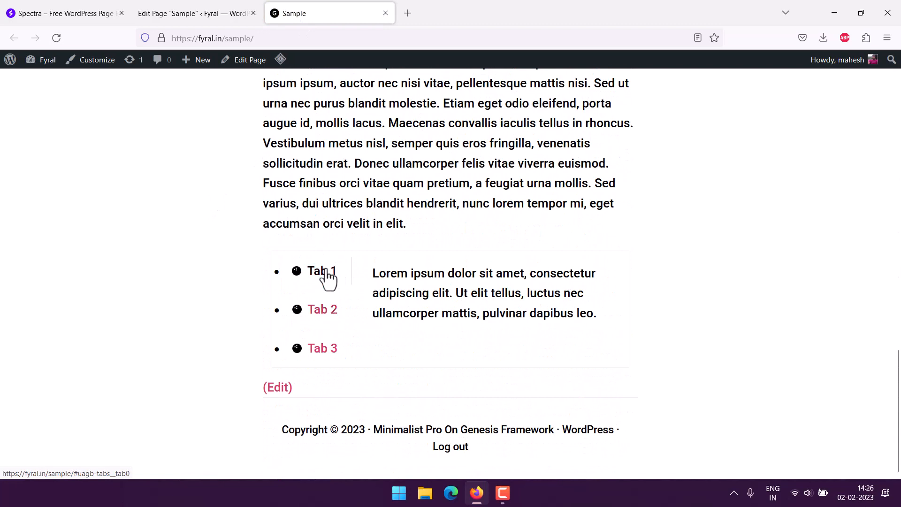
drag(373, 273, 475, 282)
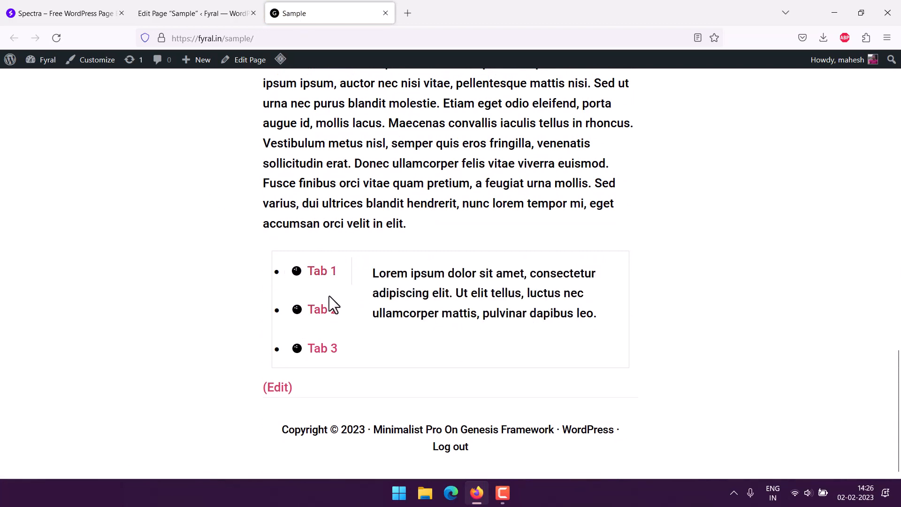
click(323, 310)
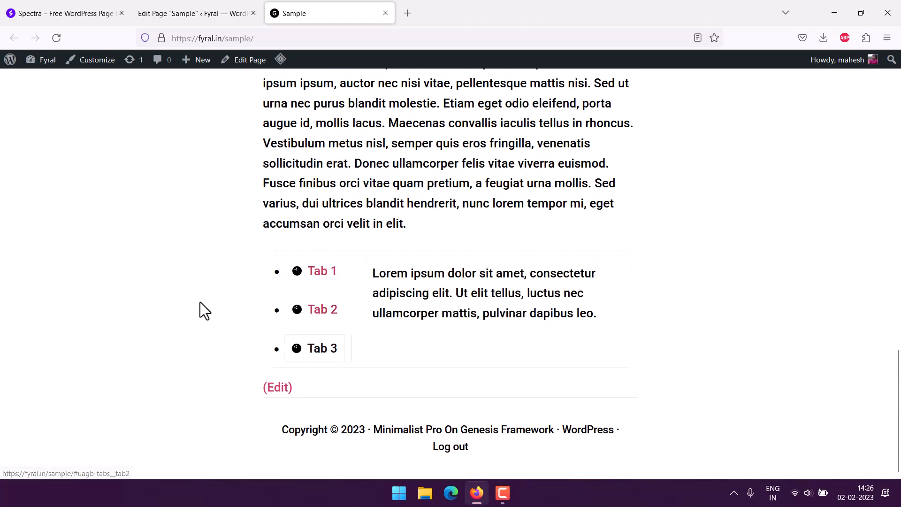
drag(377, 272, 612, 317)
click(612, 317)
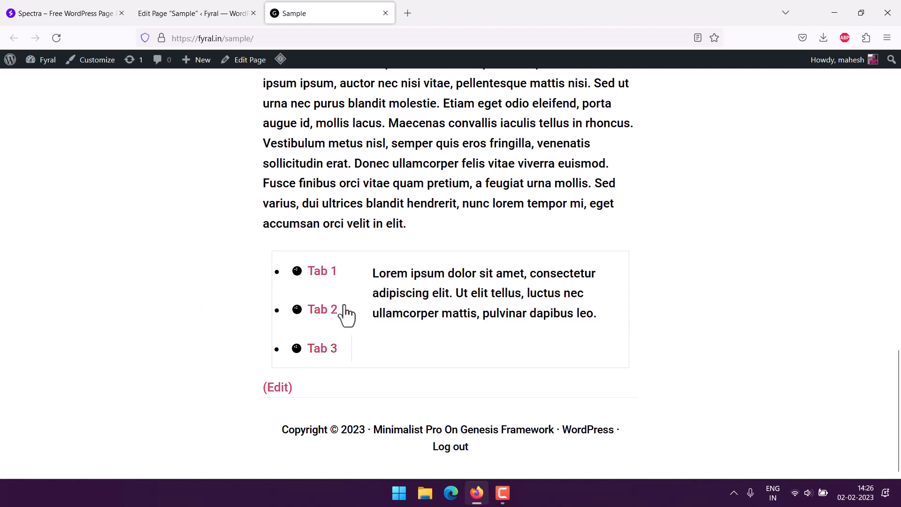
click(317, 272)
drag(376, 276, 598, 310)
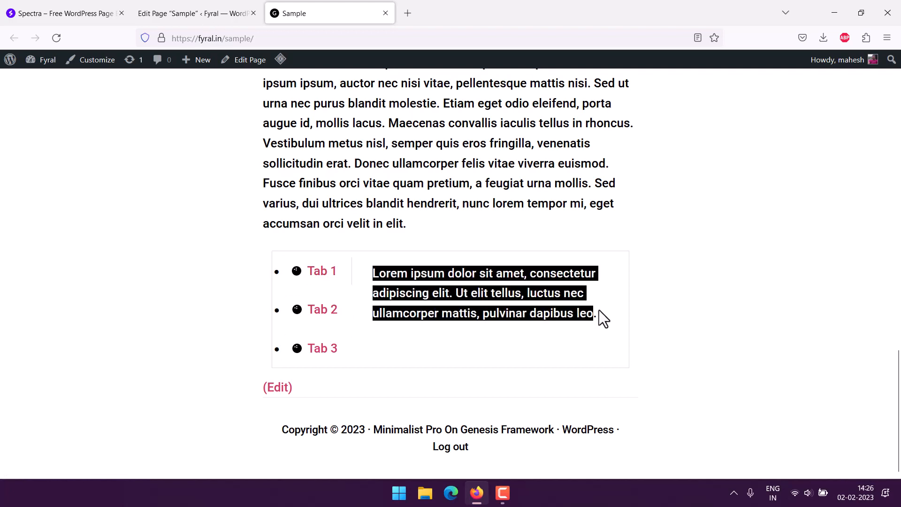
click(598, 310)
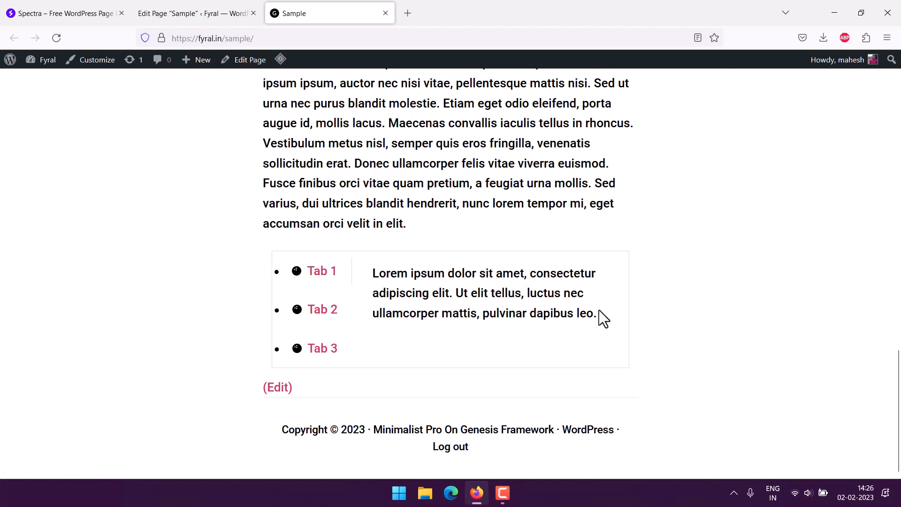